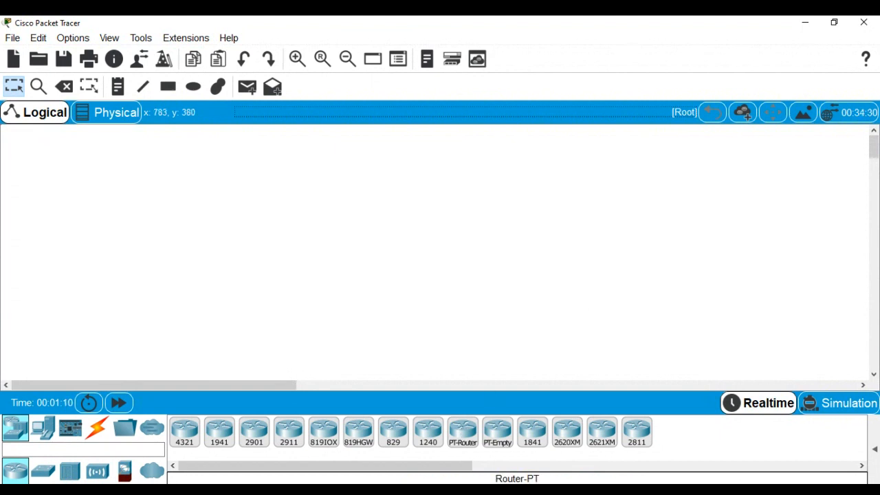
click(443, 492)
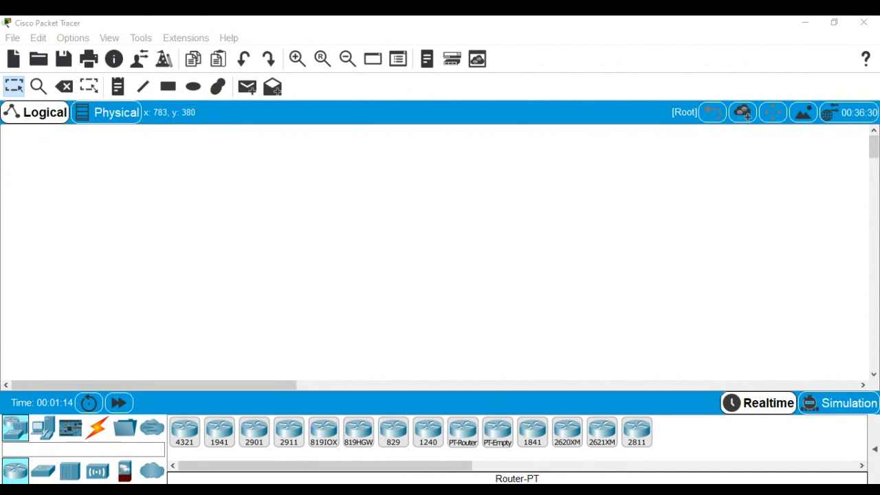
key(alt+Tab)
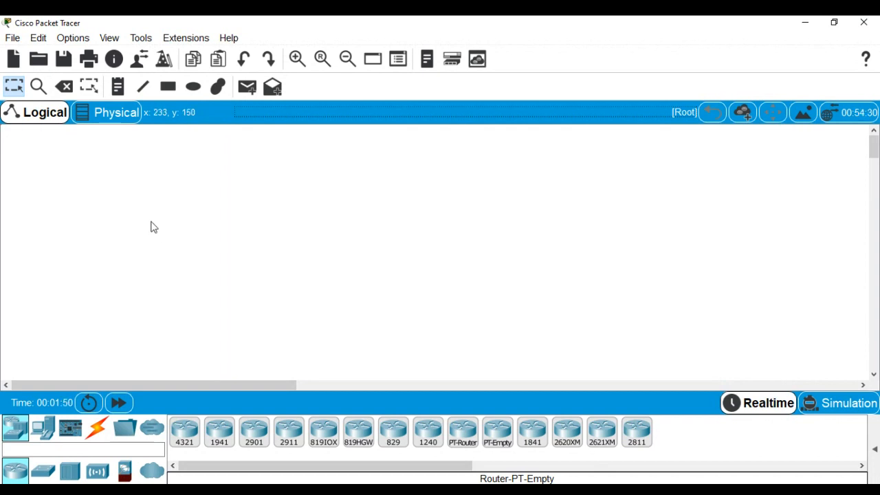
Check the installed Packet Tracer version in the About information and close it.
click(230, 36)
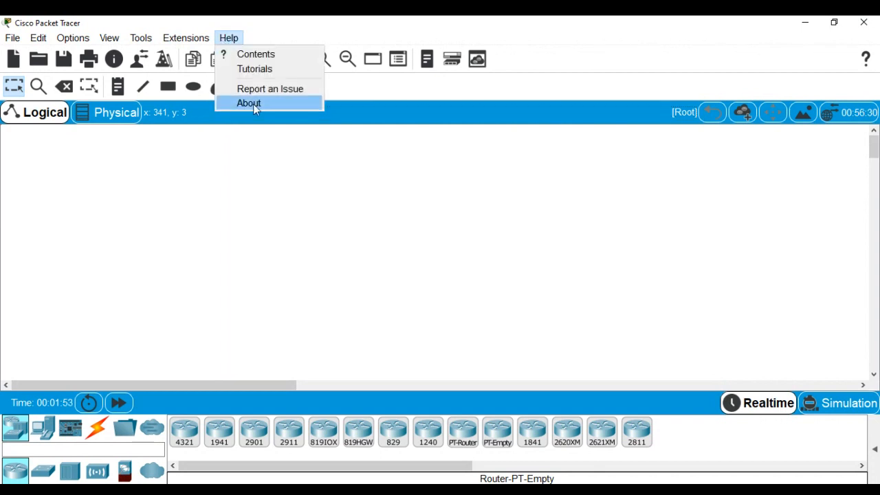
click(253, 104)
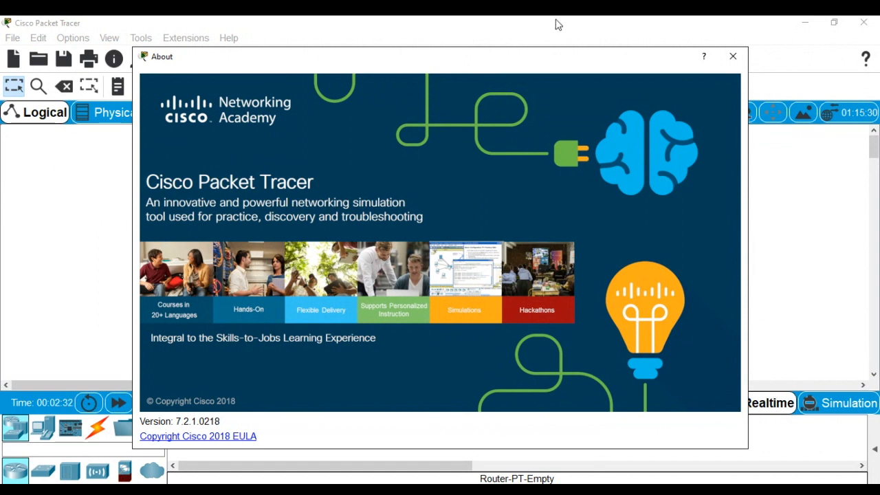
click(734, 58)
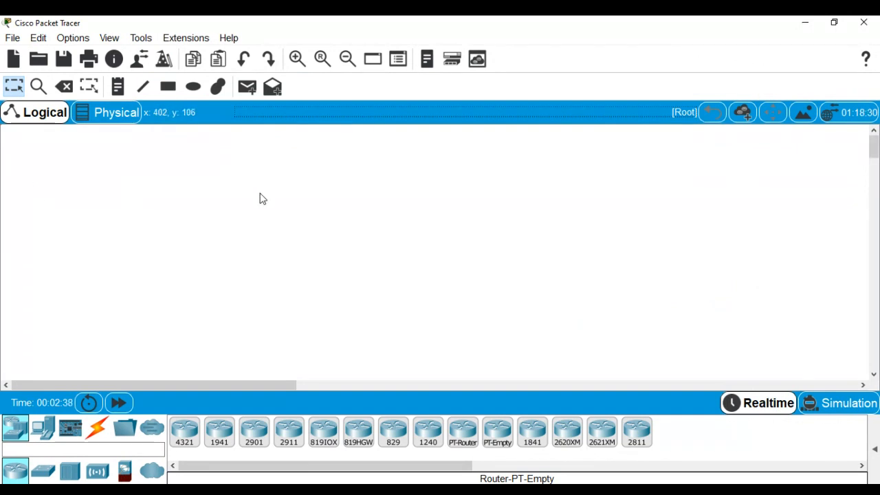
Examine the Intercity map with Home City in the physical workspace, then return to the logical workspace.
click(113, 115)
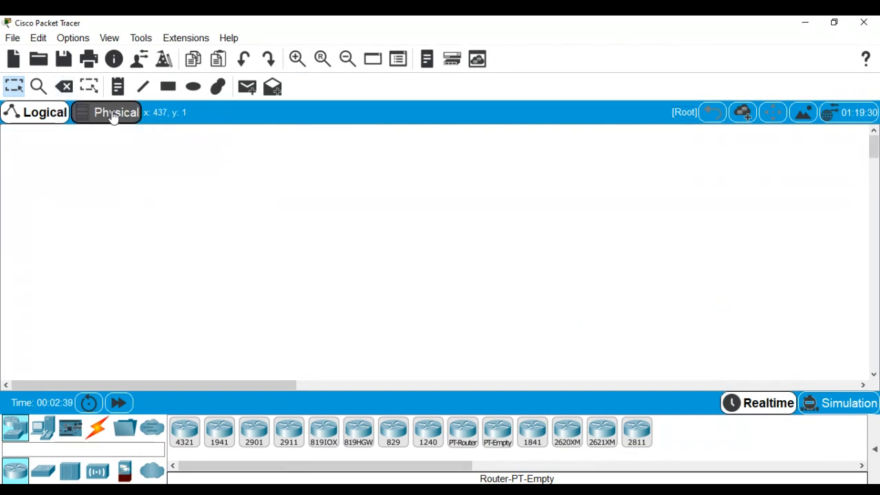
scroll(228, 240, down, 13)
scroll(229, 238, up, 6)
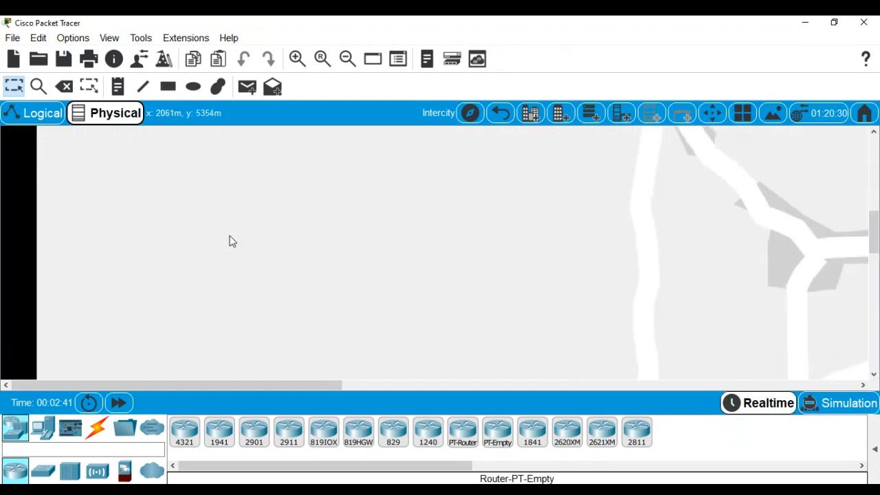
scroll(232, 240, down, 19)
scroll(233, 240, up, 13)
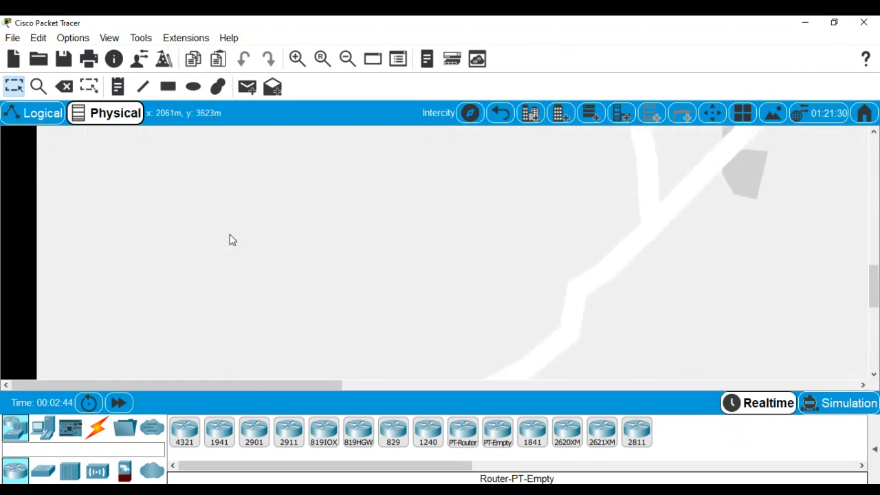
scroll(233, 240, up, 8)
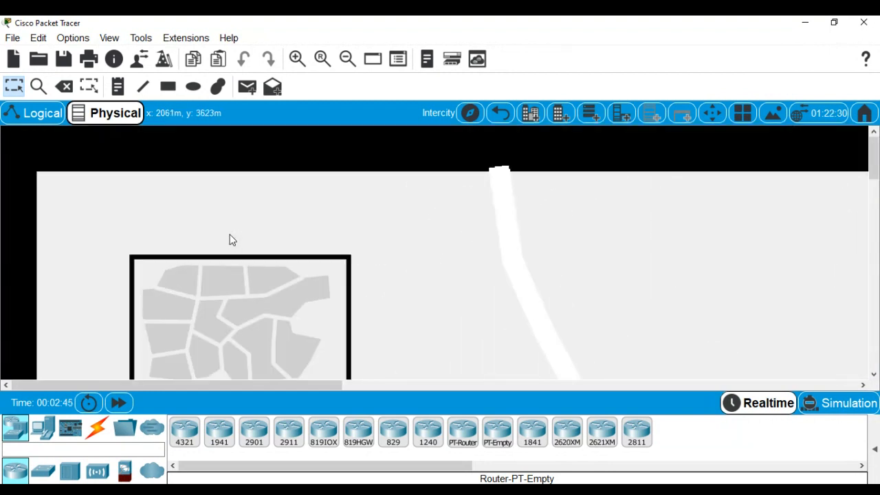
scroll(230, 237, down, 3)
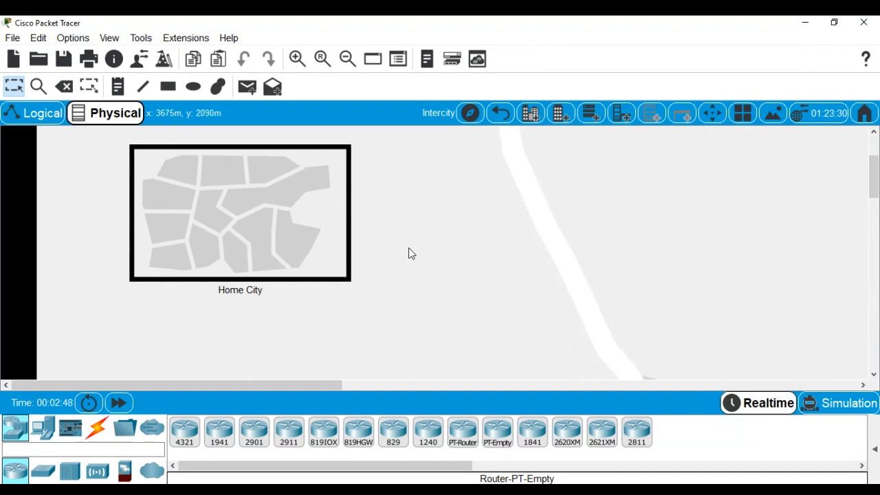
scroll(408, 252, down, 8)
scroll(409, 252, down, 5)
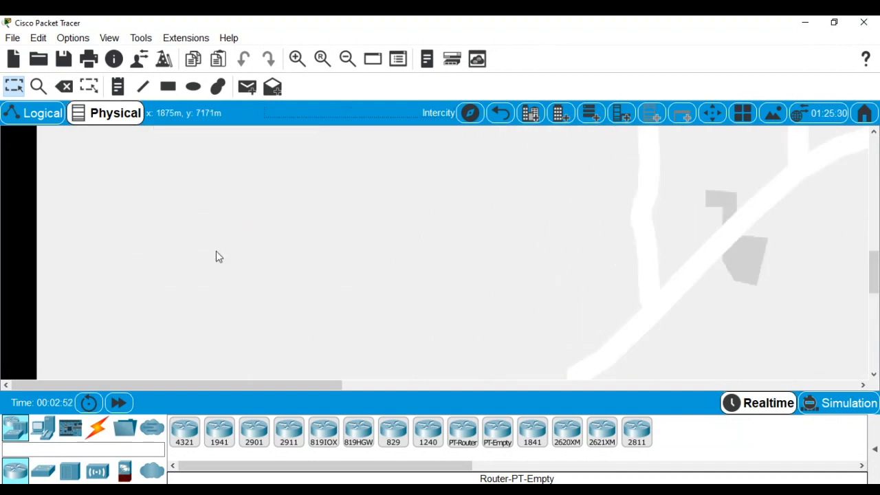
click(55, 117)
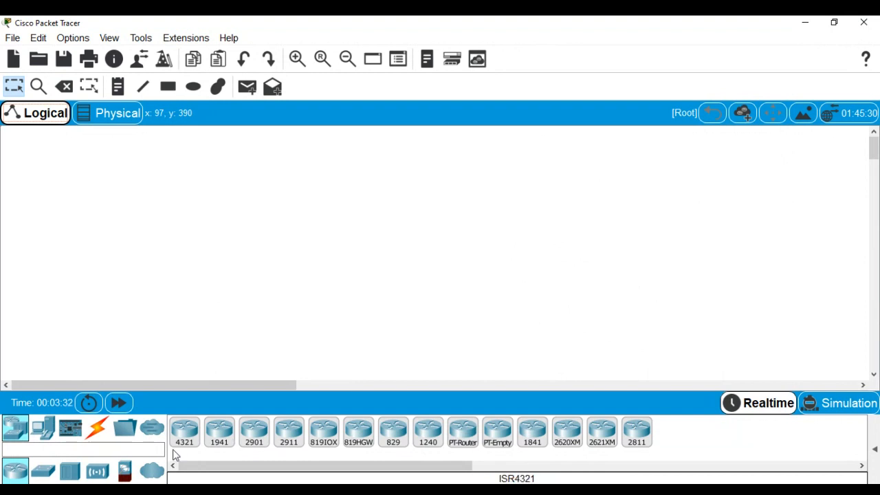
Browse the available switches, hubs, wireless devices, security devices, WAN emulation devices and end devices.
click(45, 475)
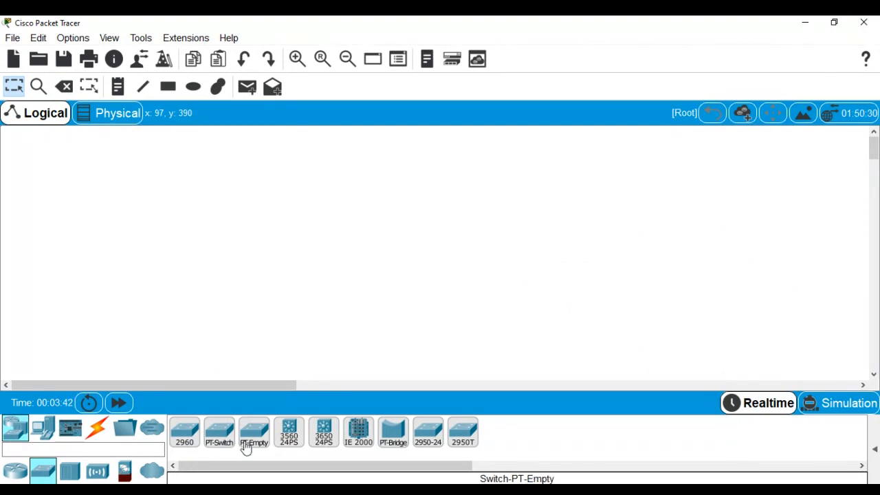
click(69, 476)
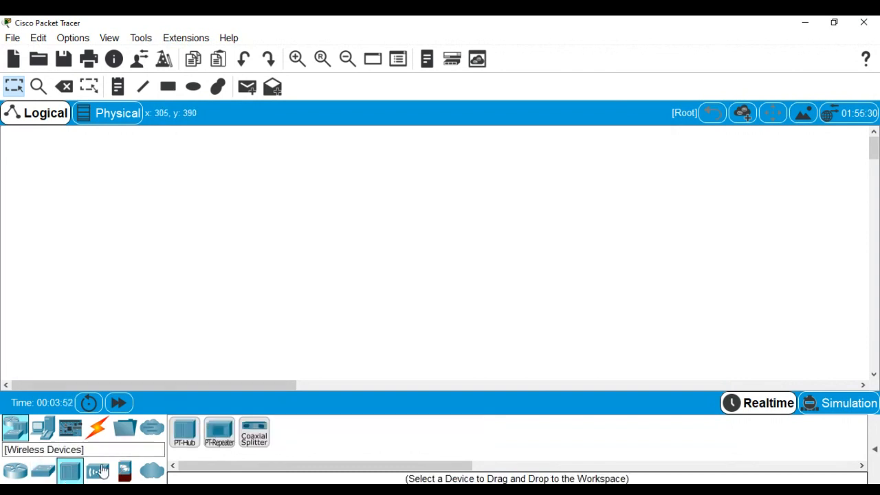
click(100, 472)
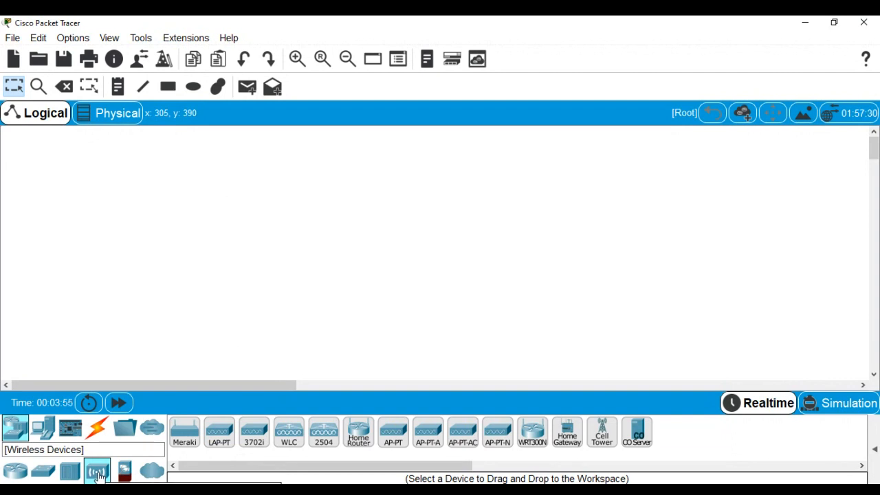
click(124, 472)
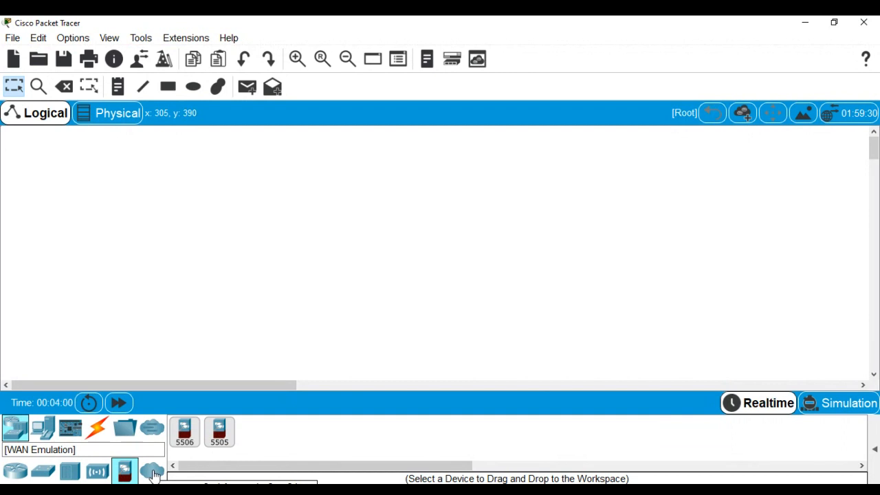
click(152, 472)
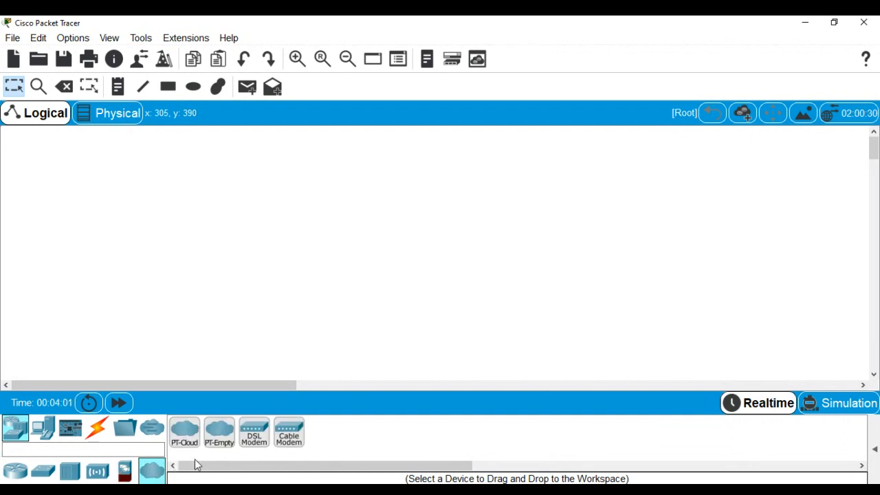
click(41, 433)
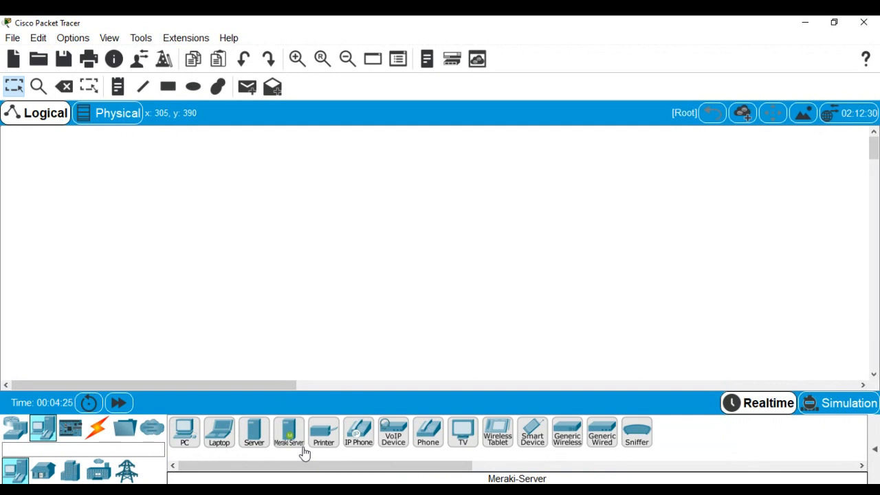
Place a 2960 switch in the upper middle of the empty logical workspace.
click(15, 430)
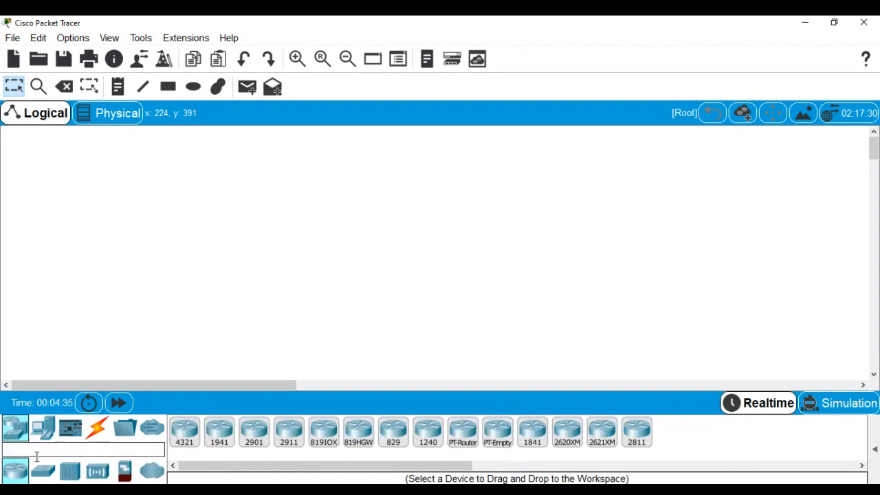
click(43, 472)
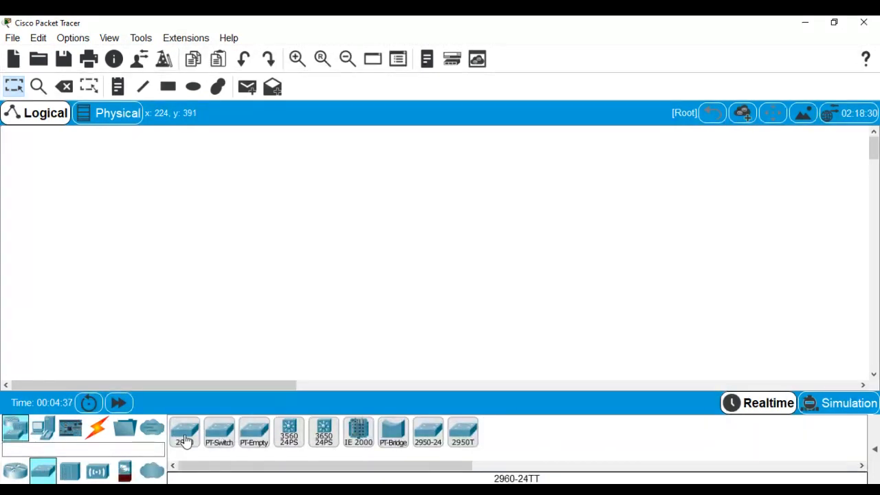
drag(184, 440, 367, 205)
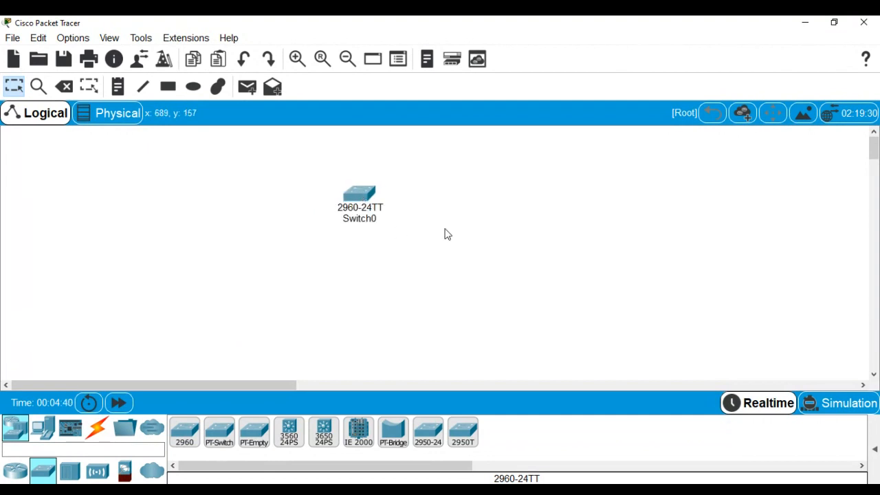
Open the 2960 switch and examine its physical ports, interface list and FastEthernet0/1 configuration.
mouse_move(367, 204)
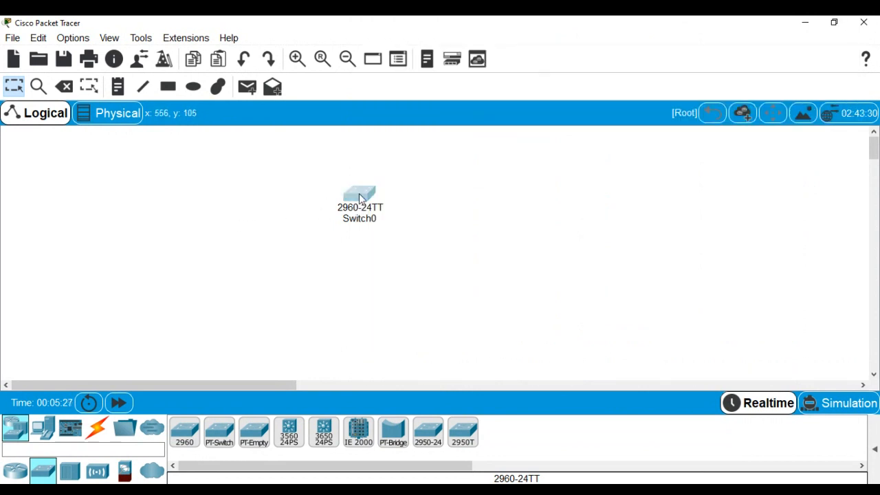
click(359, 197)
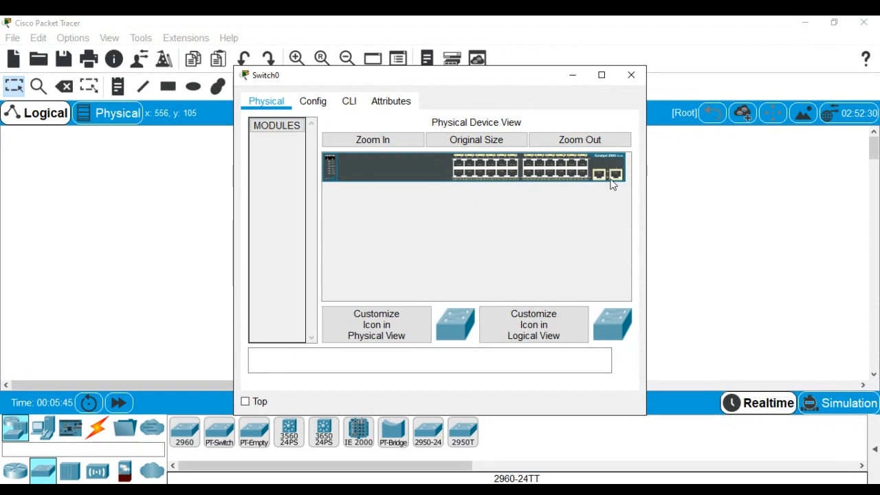
click(330, 110)
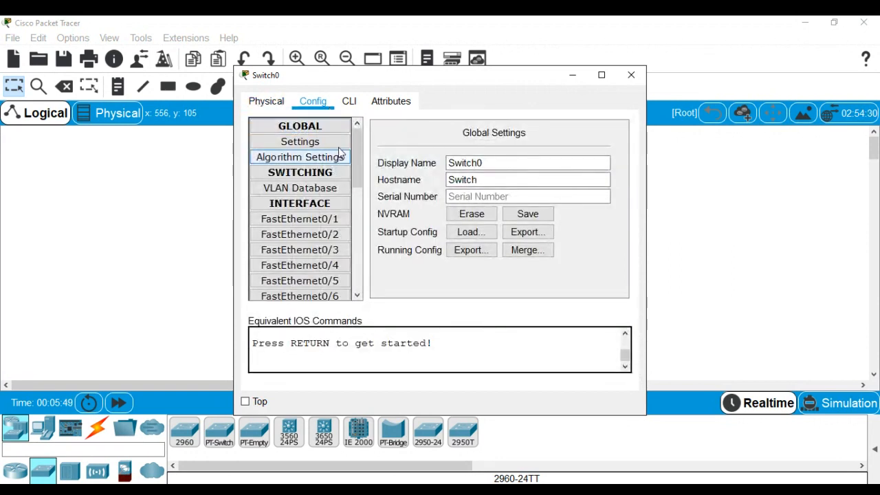
click(315, 217)
scroll(317, 218, down, 3)
scroll(316, 217, down, 1)
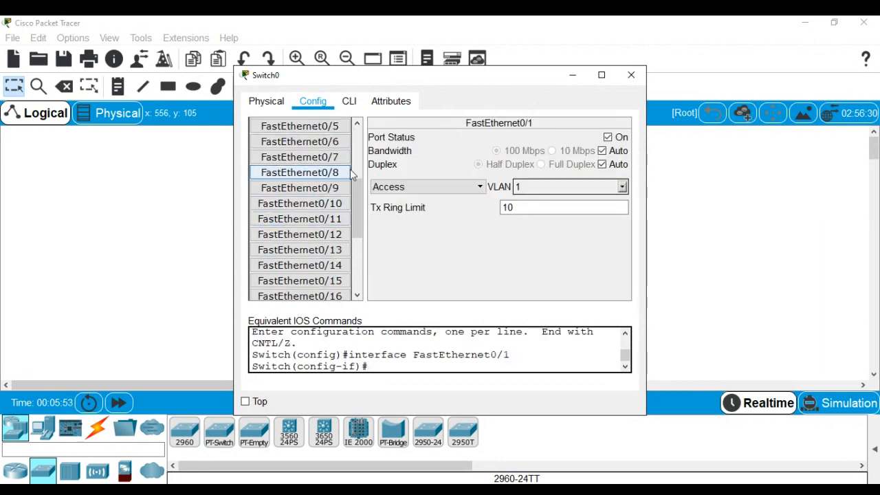
scroll(350, 169, up, 4)
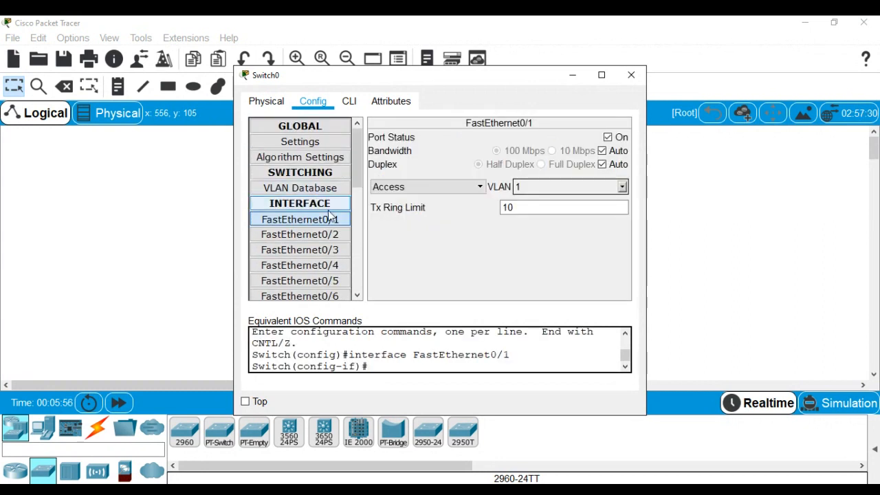
View the settings of FastEthernet0/2, FastEthernet0/3 and FastEthernet0/4, and highlight the equivalent IOS command for FastEthernet0/4.
click(304, 240)
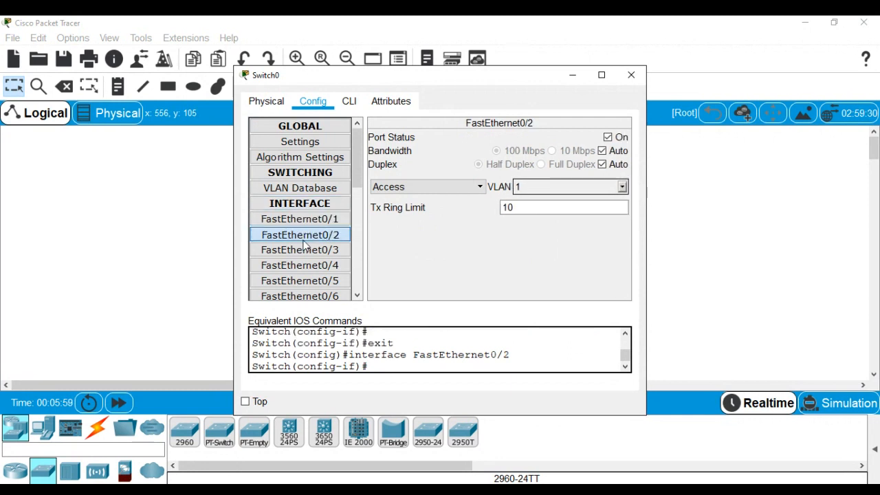
click(321, 252)
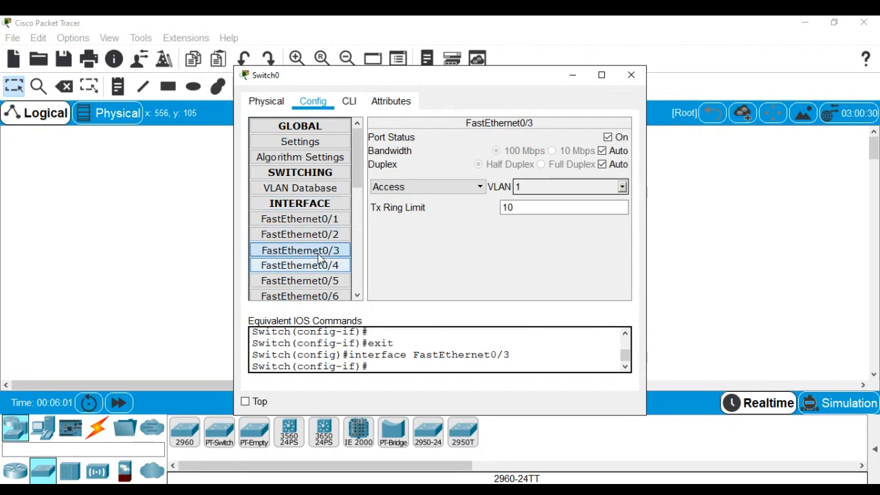
click(306, 268)
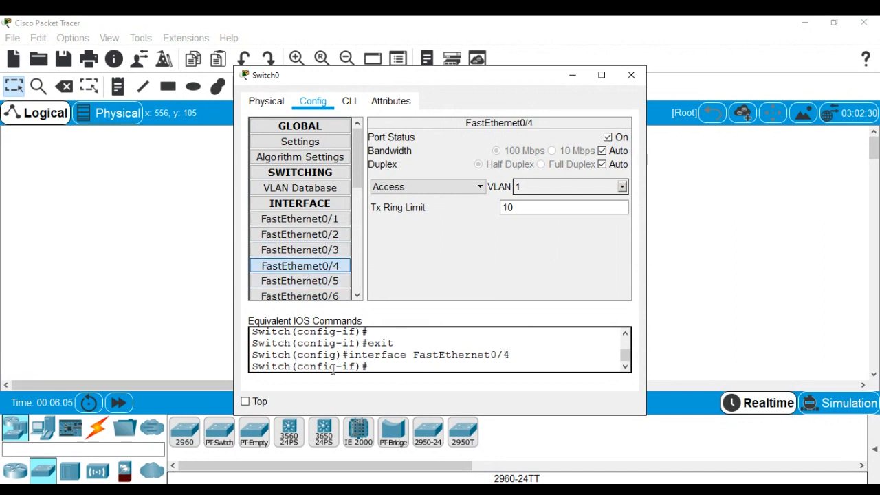
drag(342, 354, 534, 358)
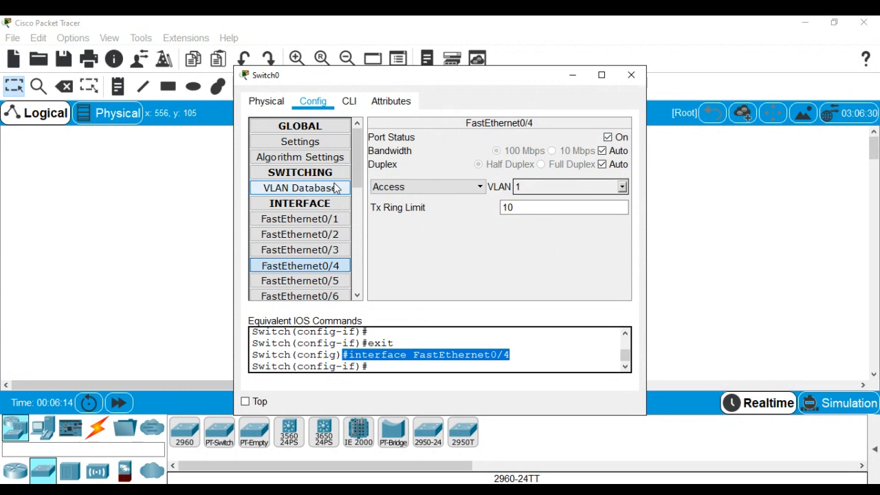
Review the switch's command-line history and highlight the privileged Switch# and user-mode Switch> prompts.
click(350, 101)
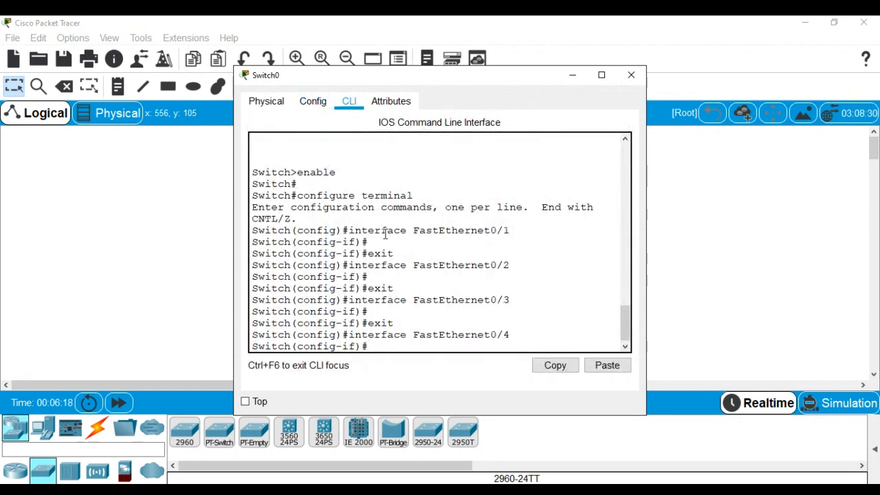
scroll(415, 289, down, 1)
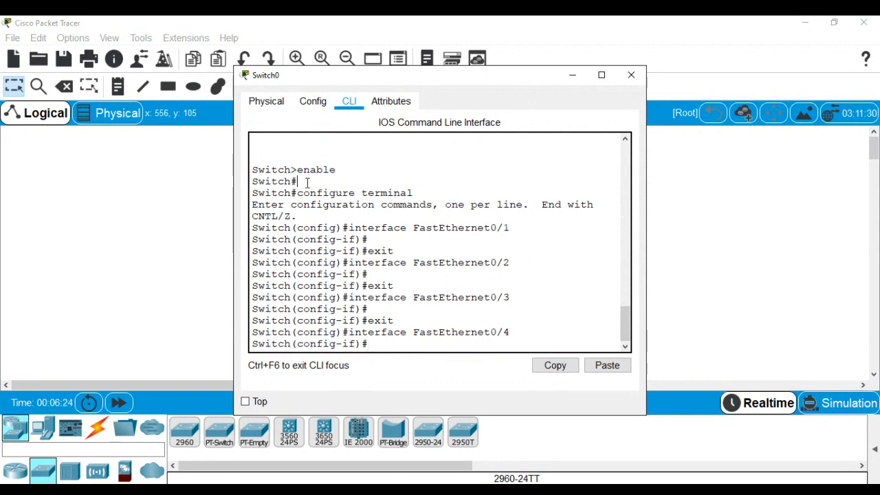
drag(305, 184, 291, 184)
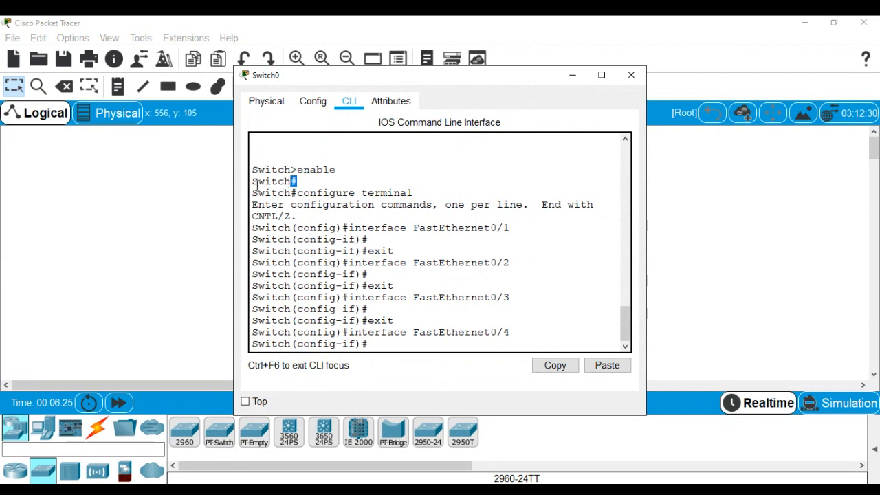
drag(253, 182, 296, 182)
click(299, 181)
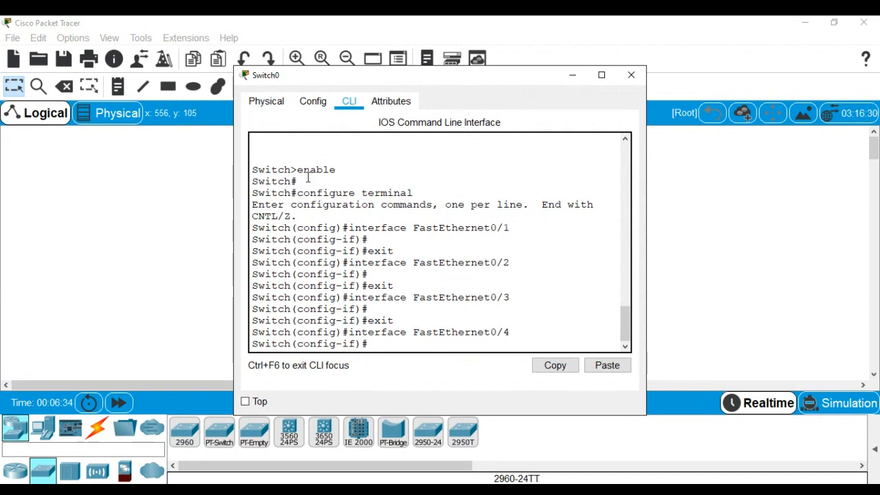
drag(297, 170, 256, 167)
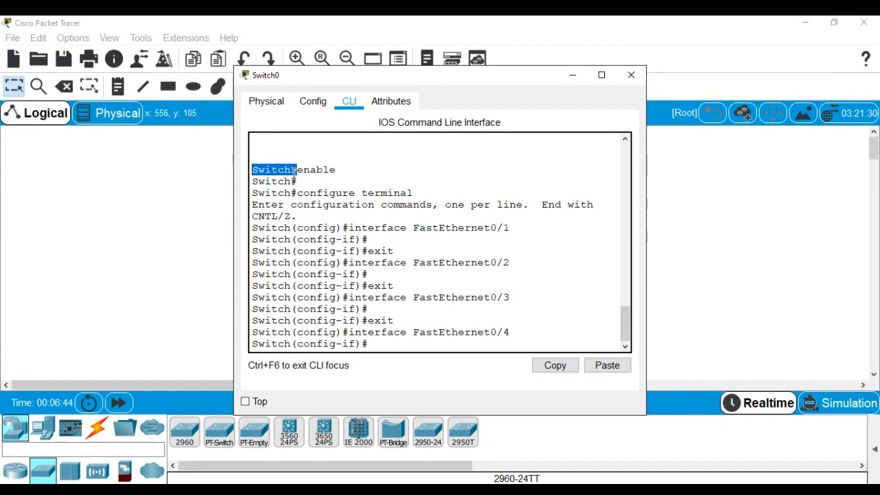
End interface configuration mode, exit the privileged console session, and start a new session at the user-mode prompt.
click(384, 345)
key(ctrl+z)
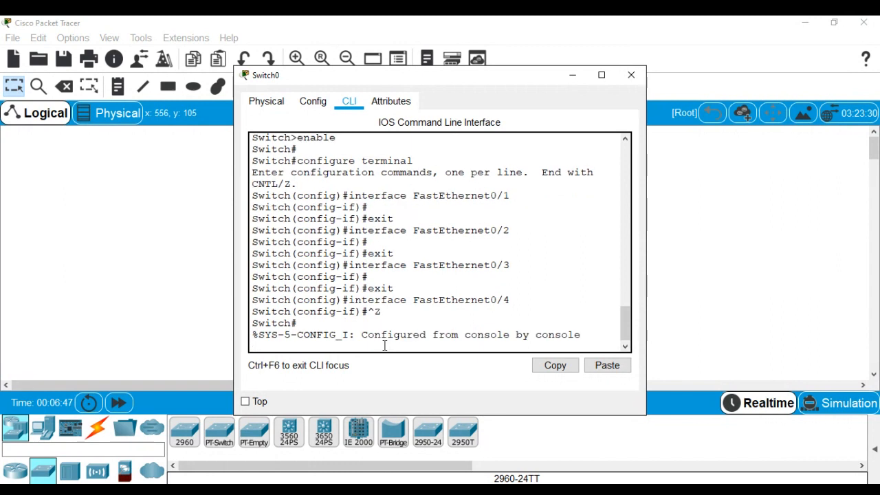
text(exit)
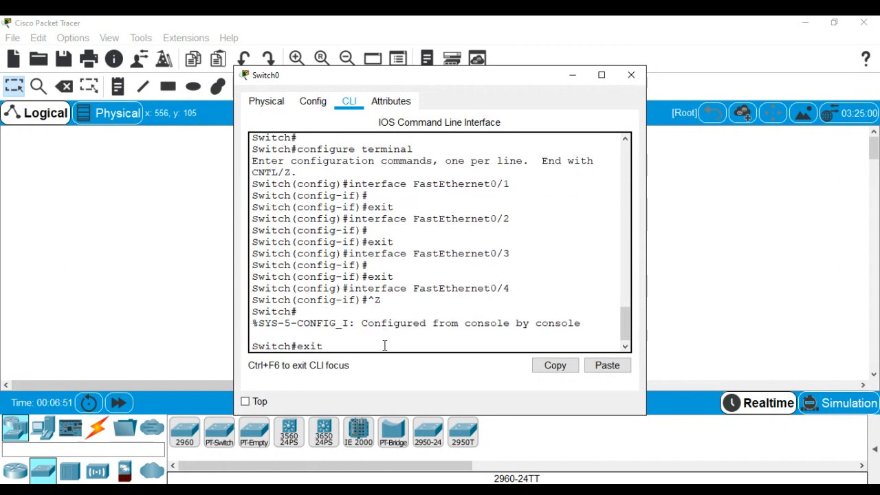
key(Return)
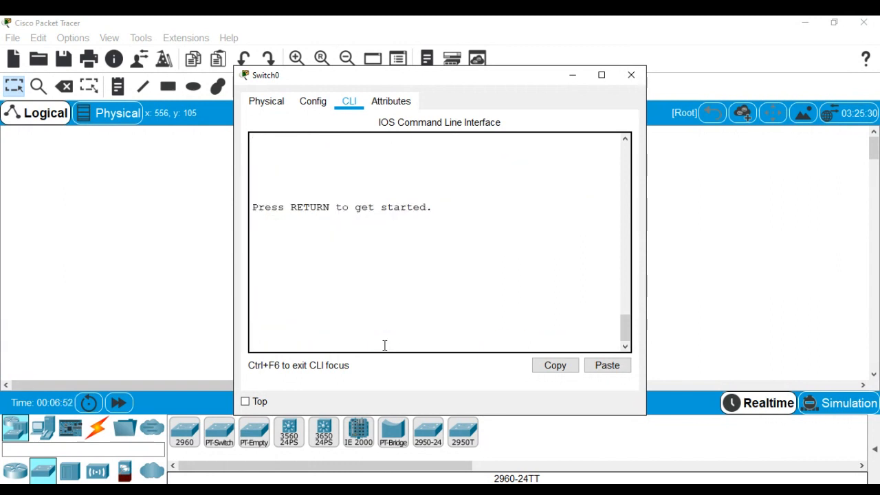
key(Return)
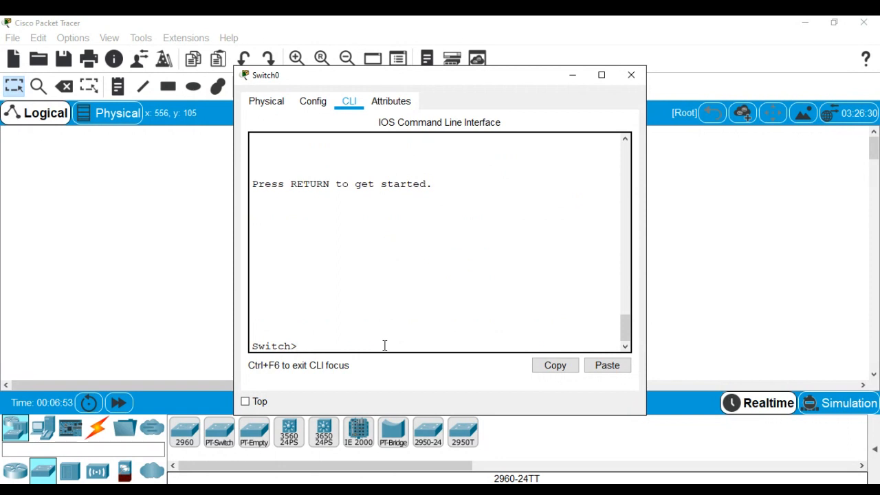
Review the switch's boot log from its beginning, highlighting the boot loader details, Cisco legal notice and IOS software version lines.
scroll(626, 337, up, 4)
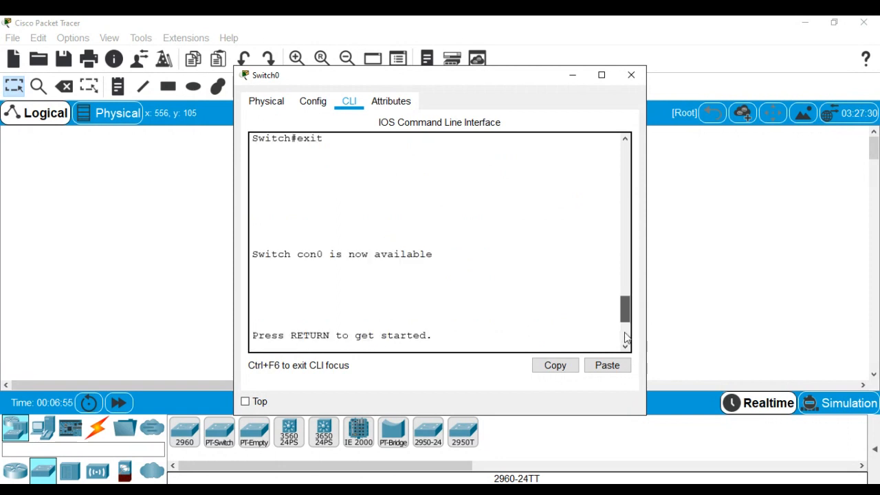
drag(626, 311, 630, 158)
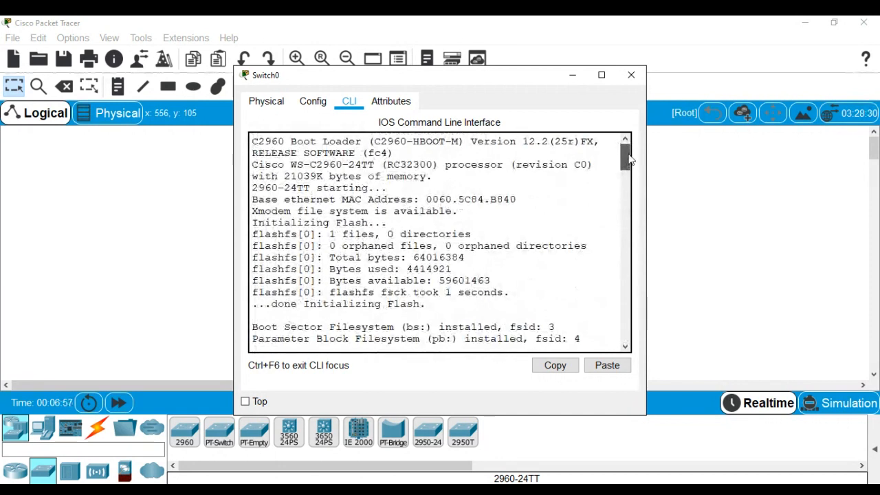
drag(253, 142, 445, 221)
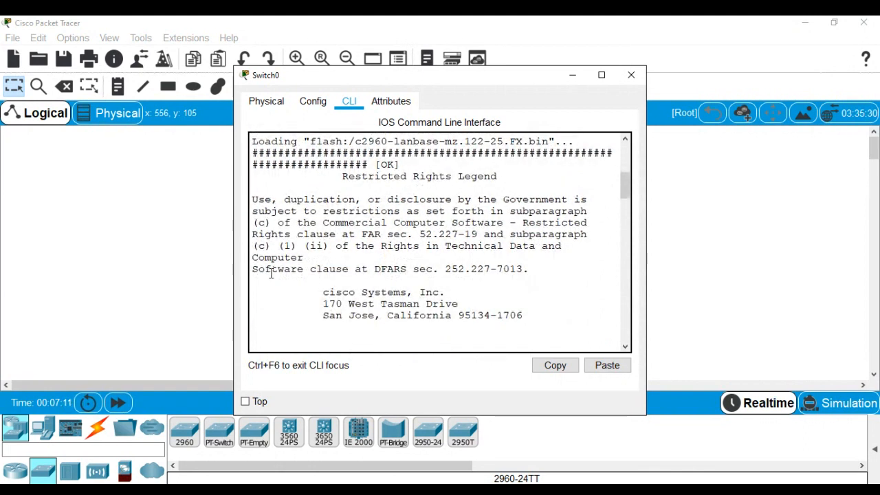
drag(270, 270, 519, 319)
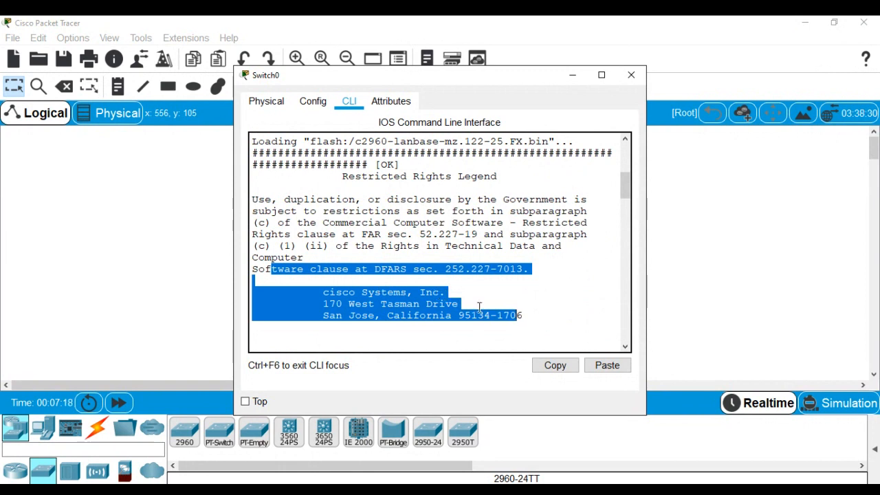
scroll(480, 305, down, 5)
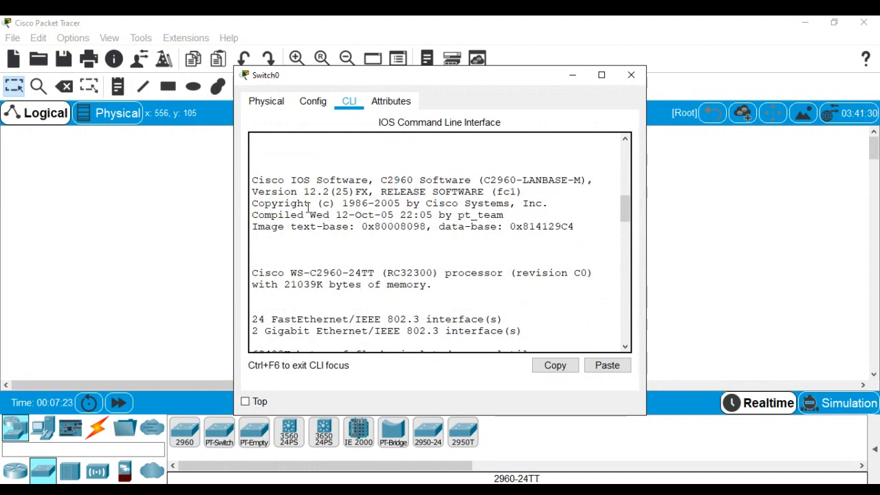
drag(264, 193, 428, 215)
Highlight the FastEthernet and Gigabit Ethernet interface lines in the boot log.
scroll(466, 252, down, 2)
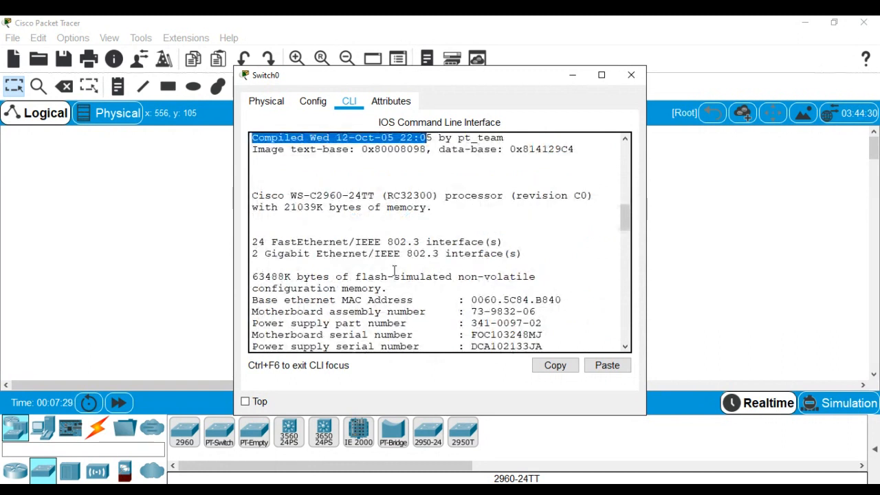
double_click(263, 242)
drag(262, 242, 357, 244)
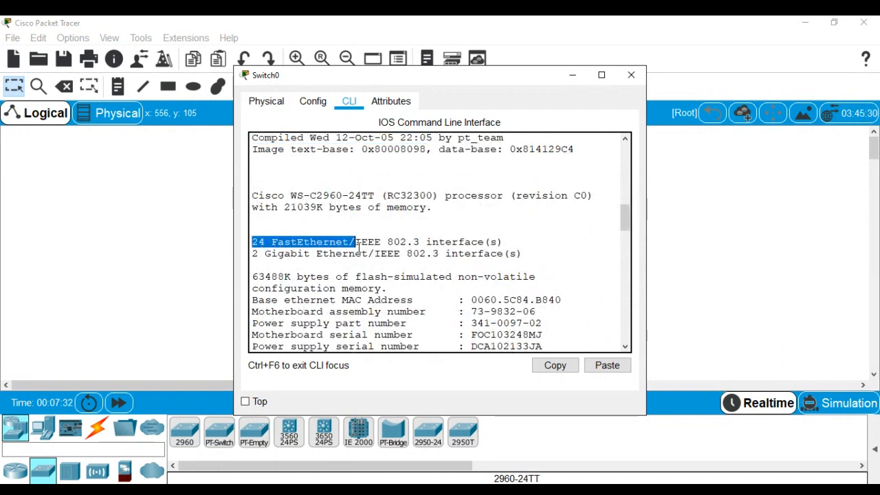
drag(254, 252, 349, 253)
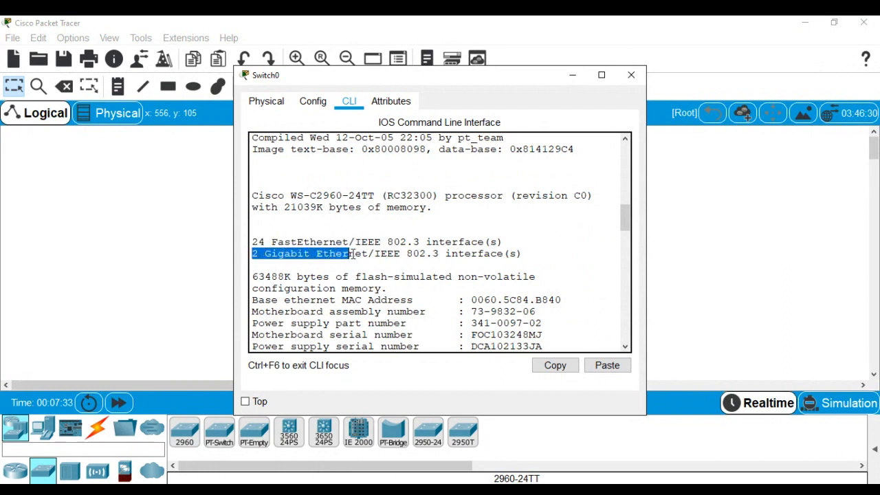
Highlight the motherboard assembly and power supply part numbers in the boot log, and return to the current user-mode prompt.
scroll(458, 232, down, 2)
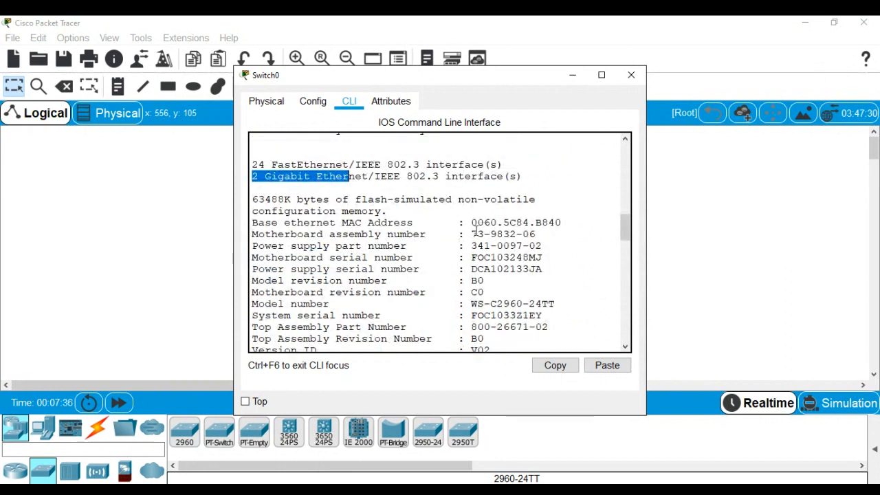
drag(445, 234, 541, 235)
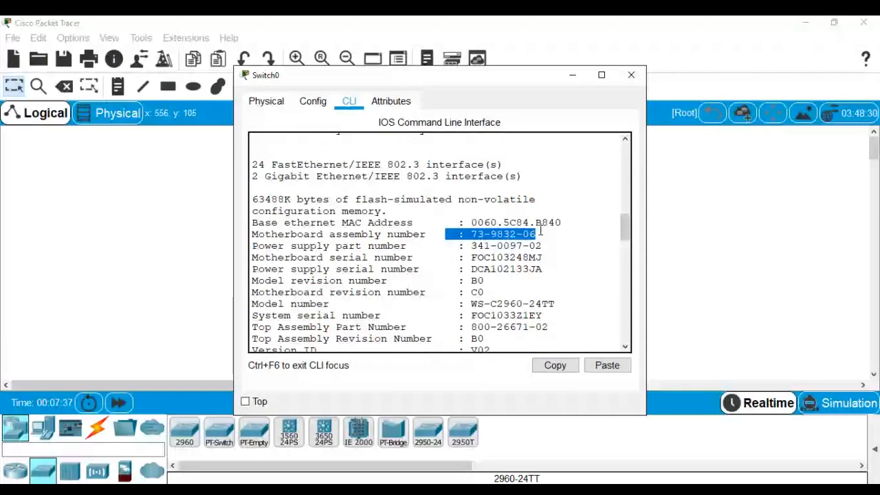
drag(472, 245, 556, 247)
scroll(556, 246, down, 2)
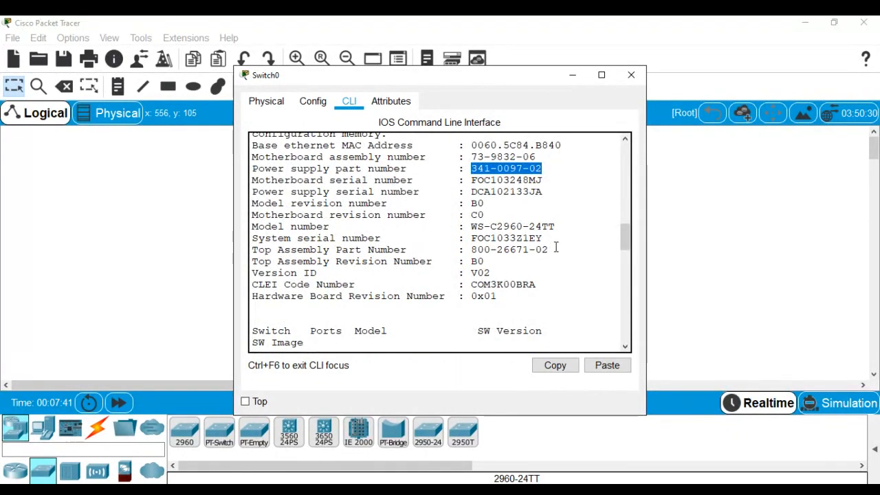
scroll(556, 247, down, 10)
scroll(556, 243, down, 5)
key(Return)
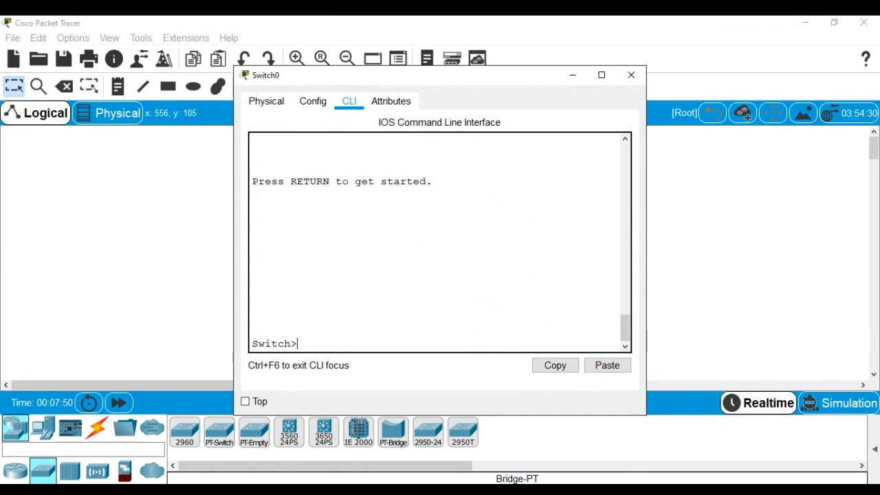
click(393, 432)
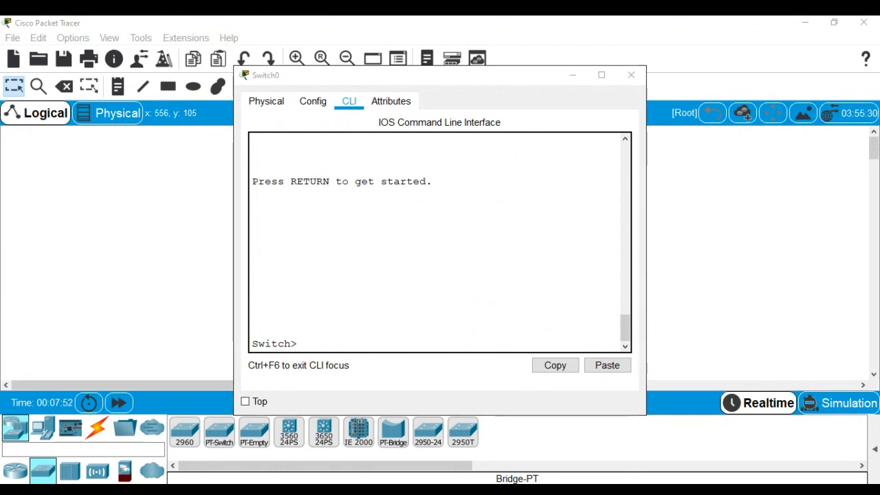